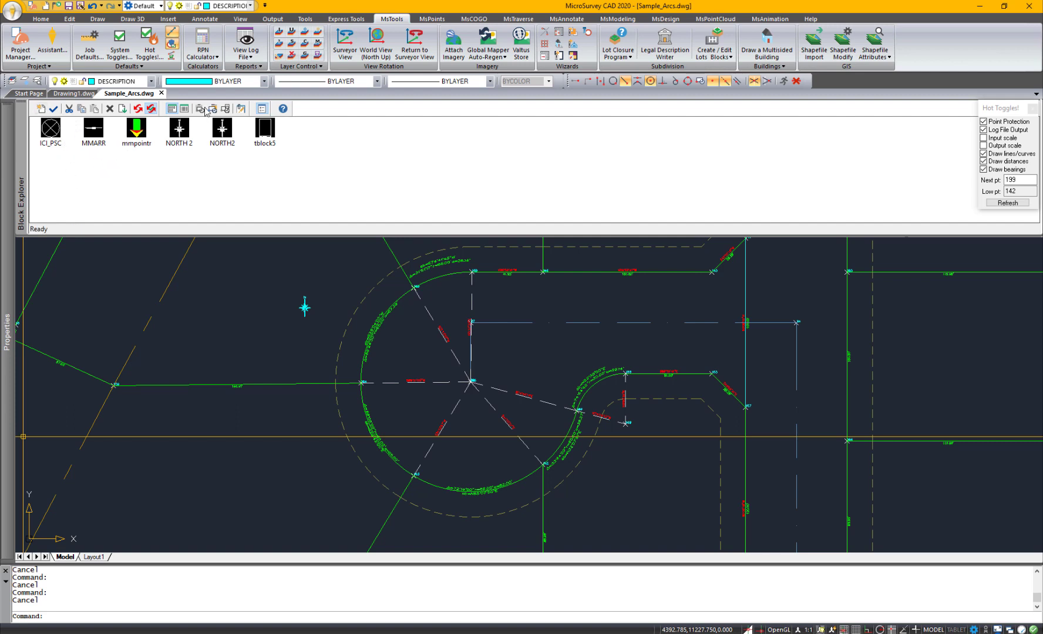
Pick the NORTH2 block, then start and cancel inserting a block from a drawing file.
click(221, 128)
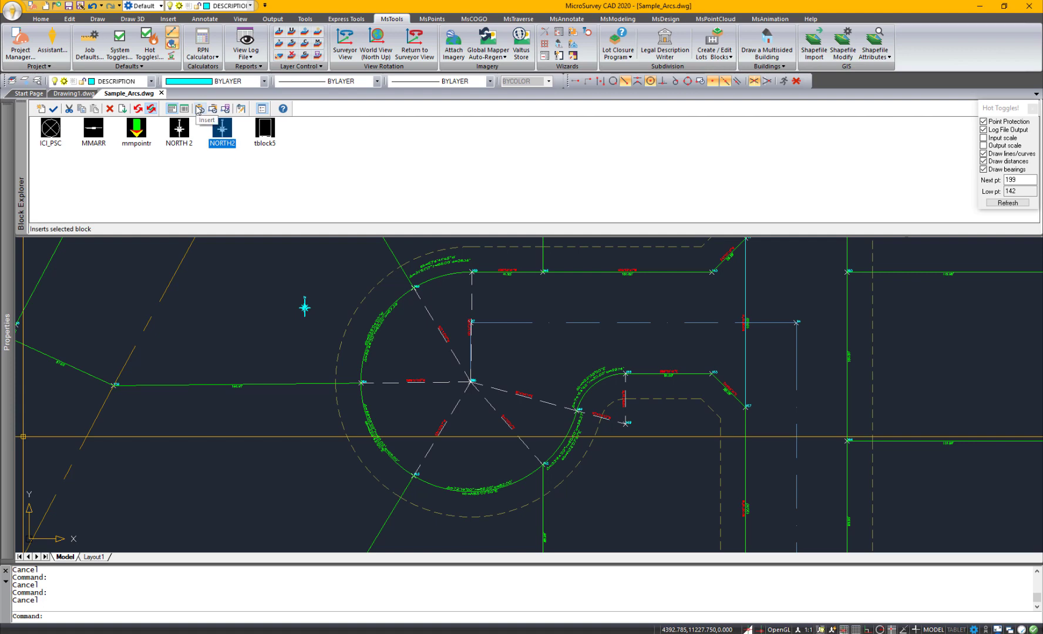
click(214, 109)
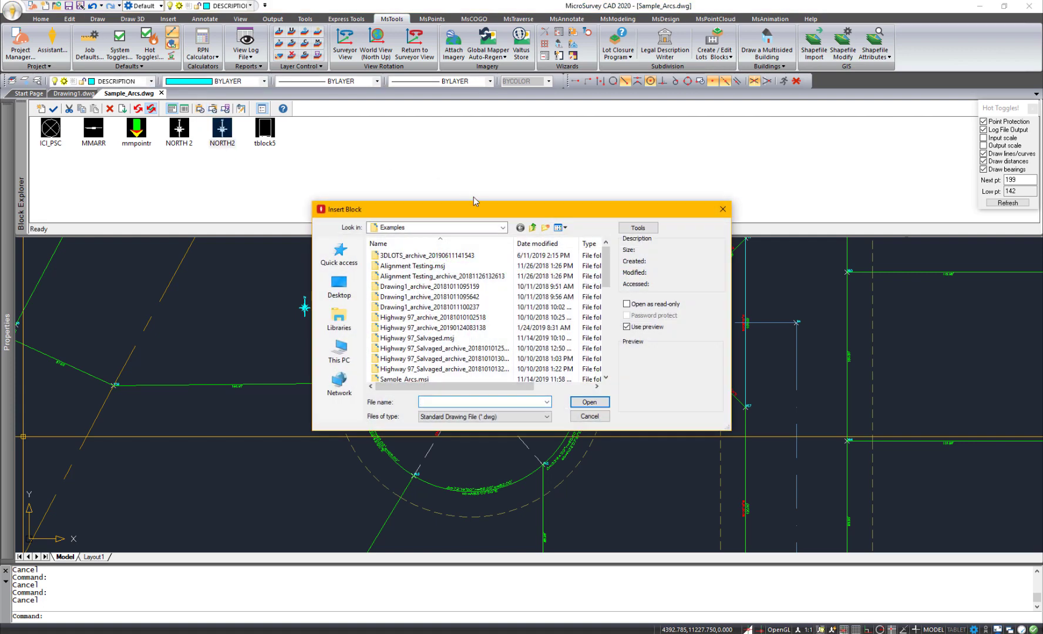
drag(478, 209, 444, 128)
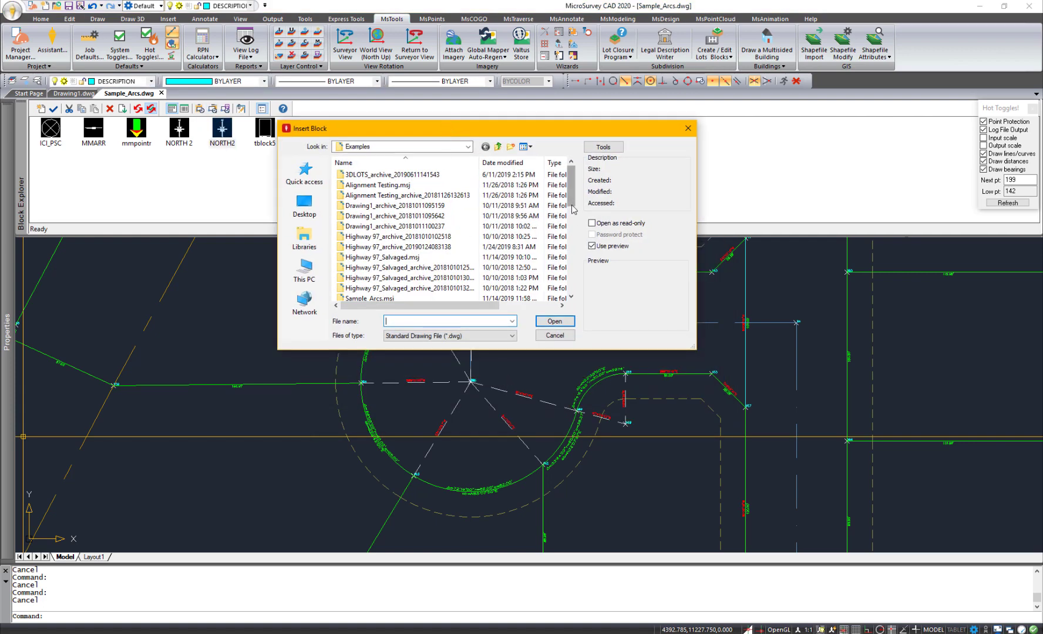
drag(571, 194, 570, 262)
click(555, 335)
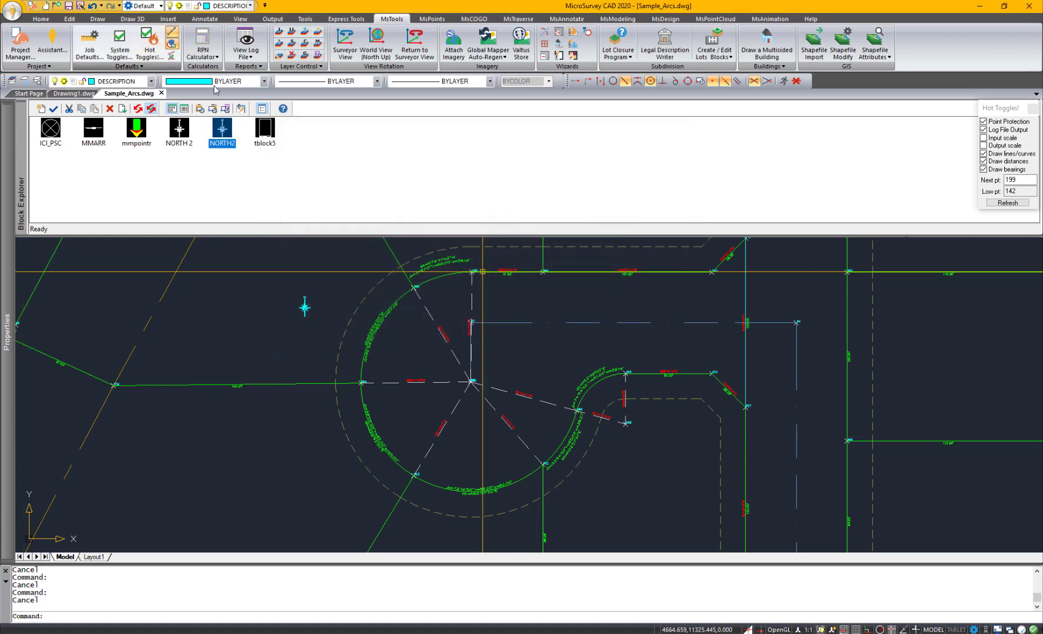
Edit the NORTH 2 north arrow reference in place, then finish and discard the changes.
click(241, 109)
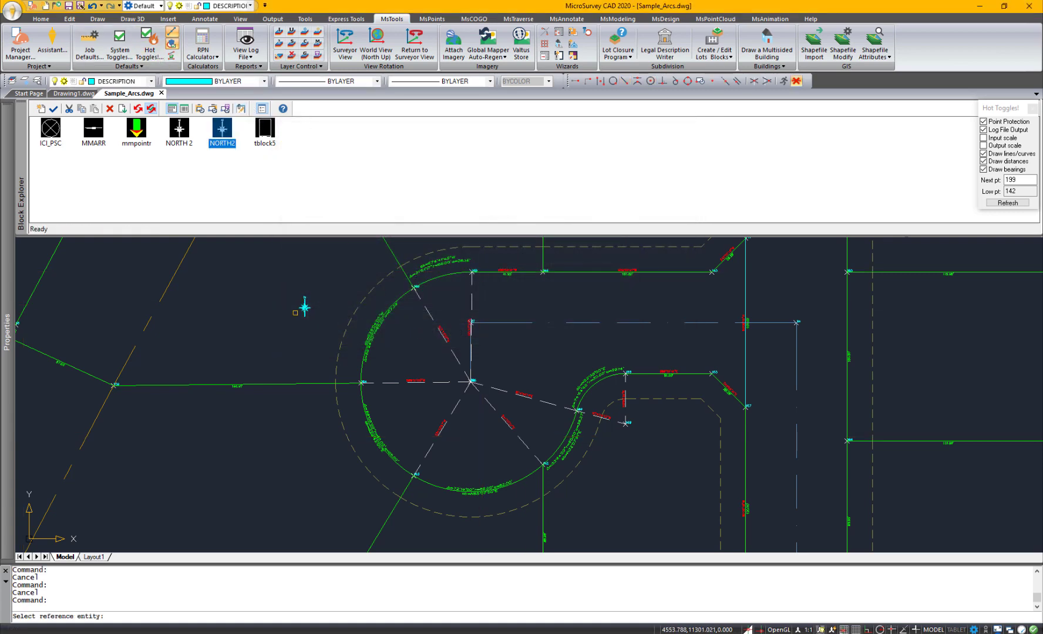
click(304, 307)
click(558, 405)
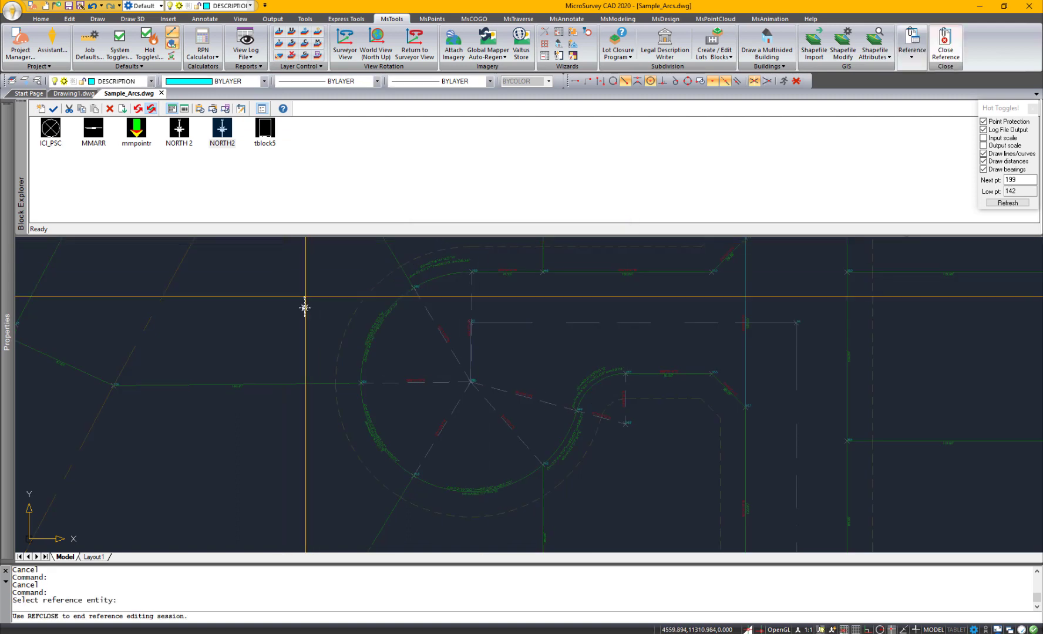
click(946, 44)
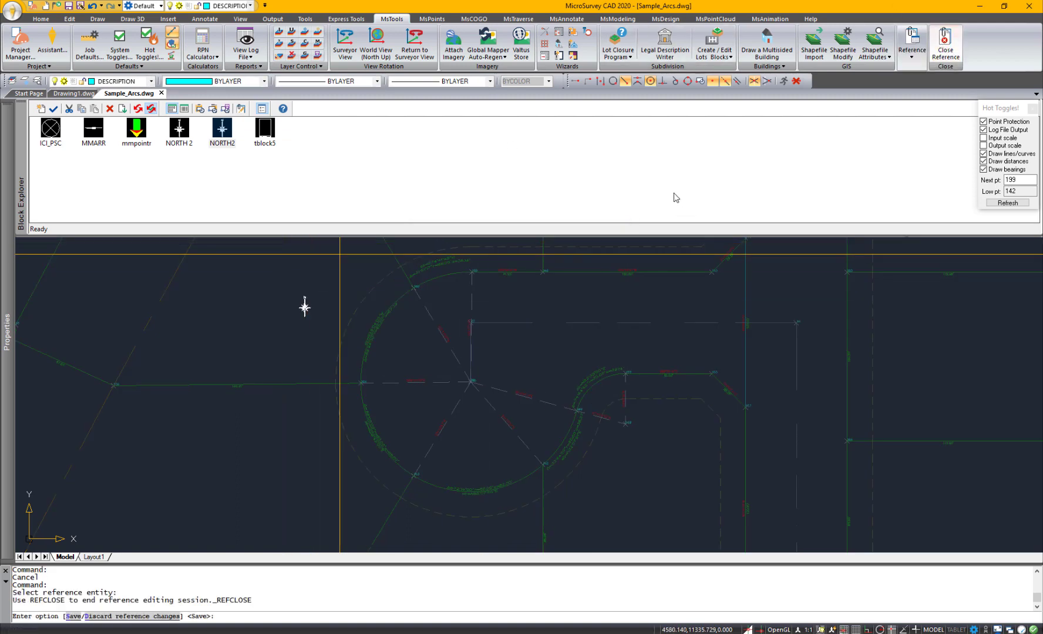
click(119, 617)
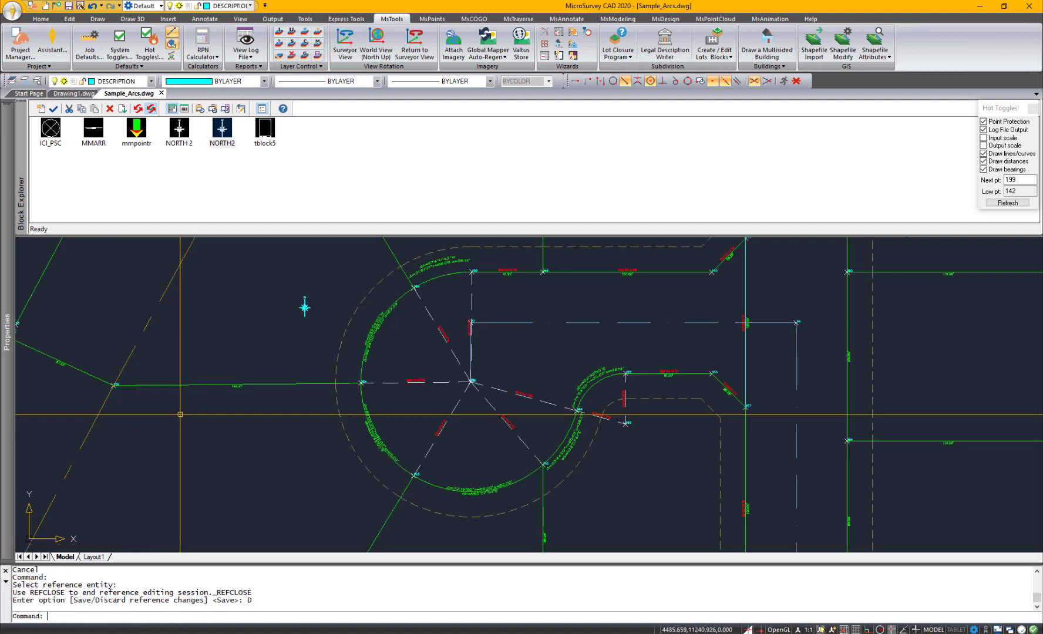
Open the NORTH 2 block in the Block Editor using BEDIT.
double_click(305, 307)
key(Escape)
text(bedit)
key(Return)
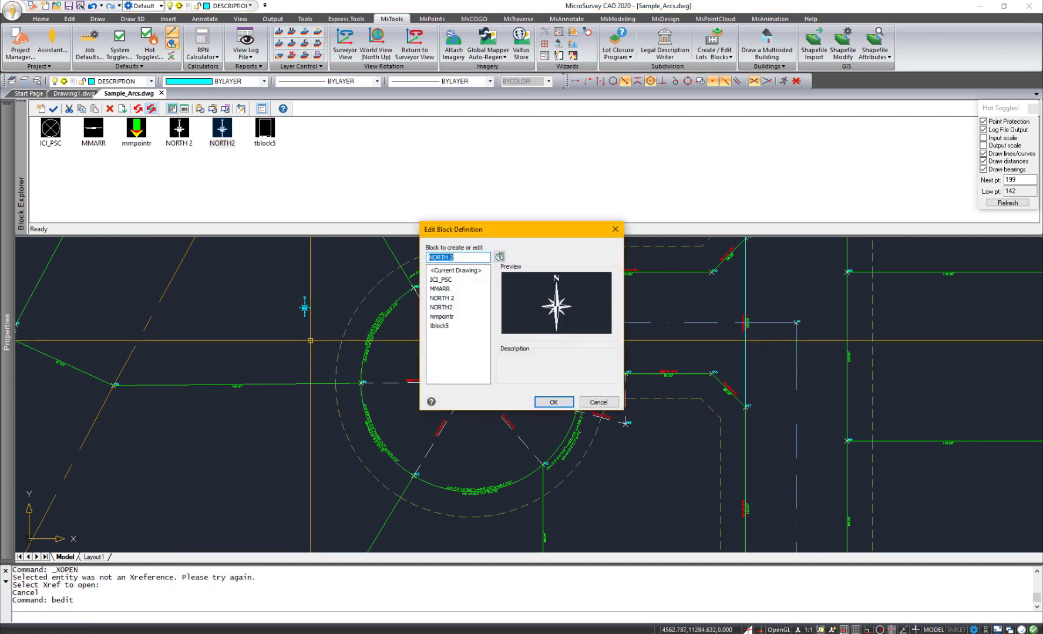
click(554, 401)
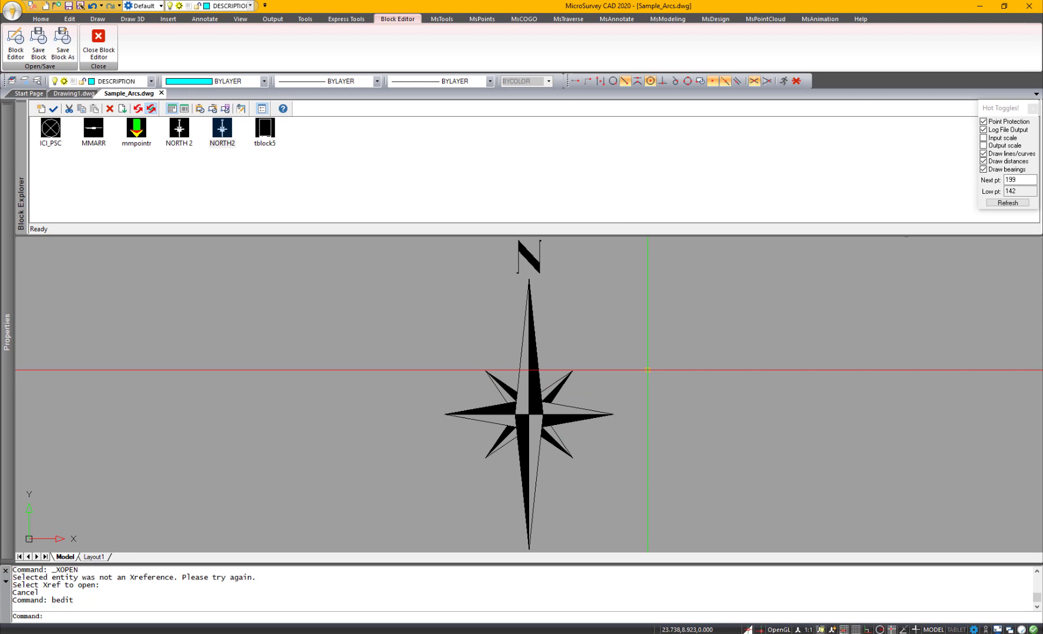
Window-select the compass, then exit the Block Editor discarding changes.
scroll(647, 371, down, 3)
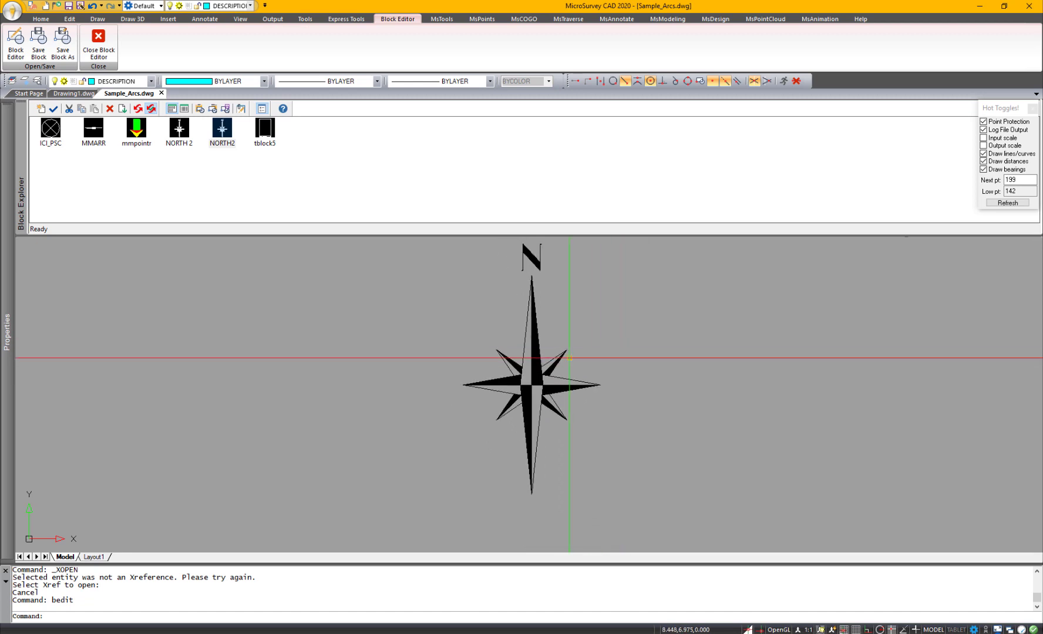
click(554, 356)
click(536, 369)
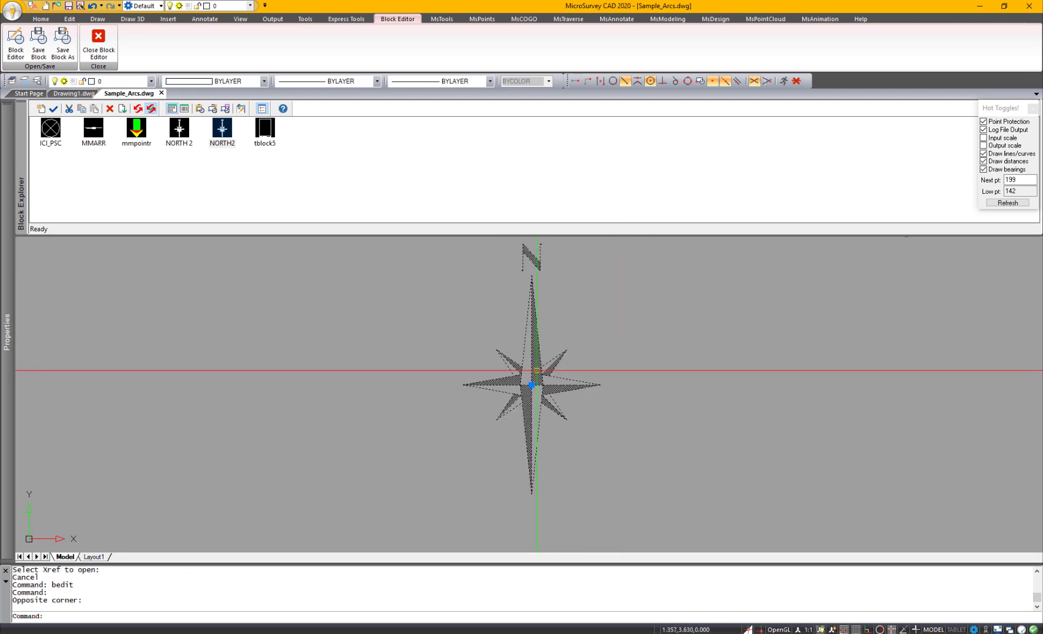
key(Escape)
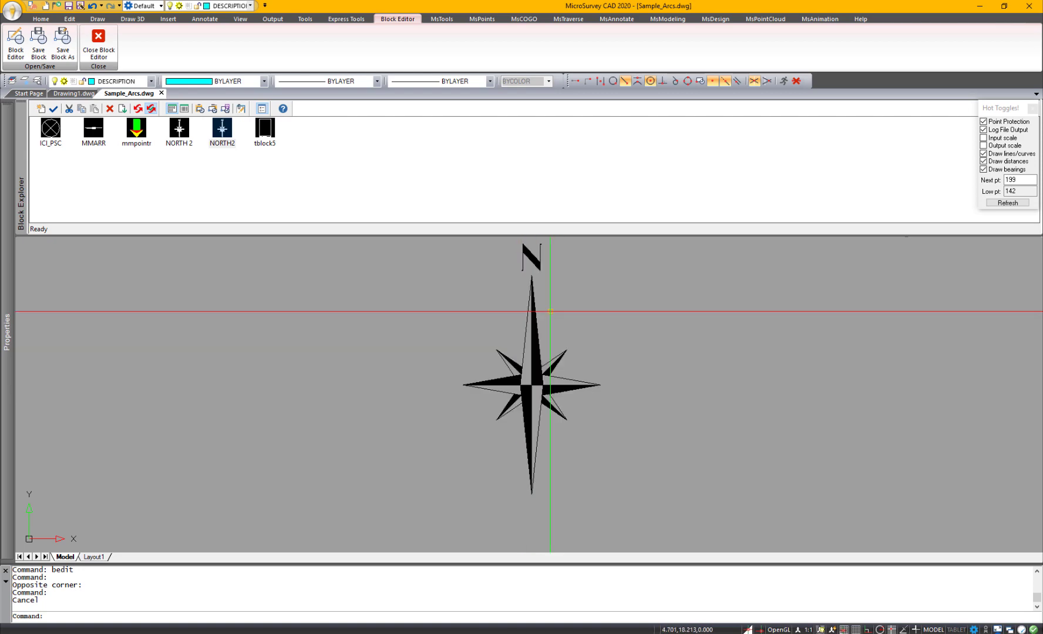
click(99, 40)
click(487, 322)
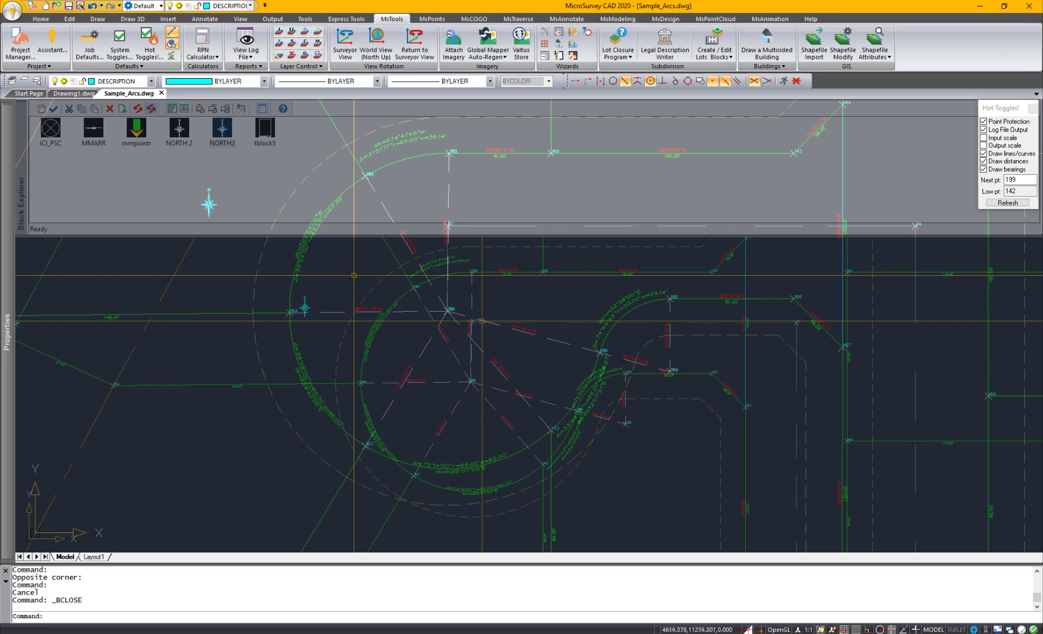
Browse the Start Page, then return to the Sample_Arcs drawing.
click(27, 93)
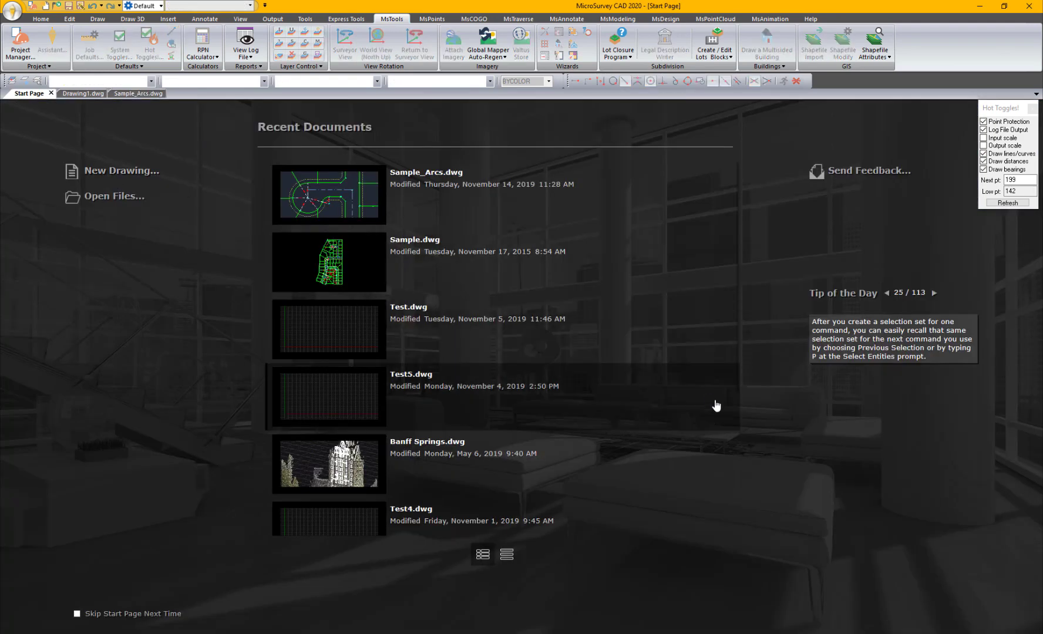
scroll(569, 323, down, 3)
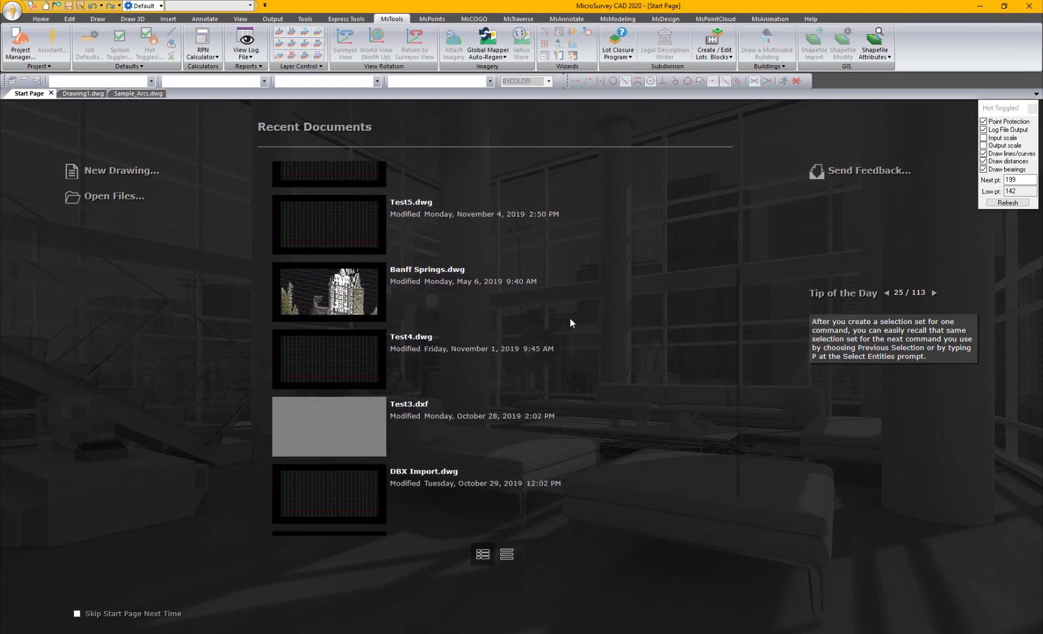
scroll(569, 323, up, 2)
scroll(570, 322, up, 1)
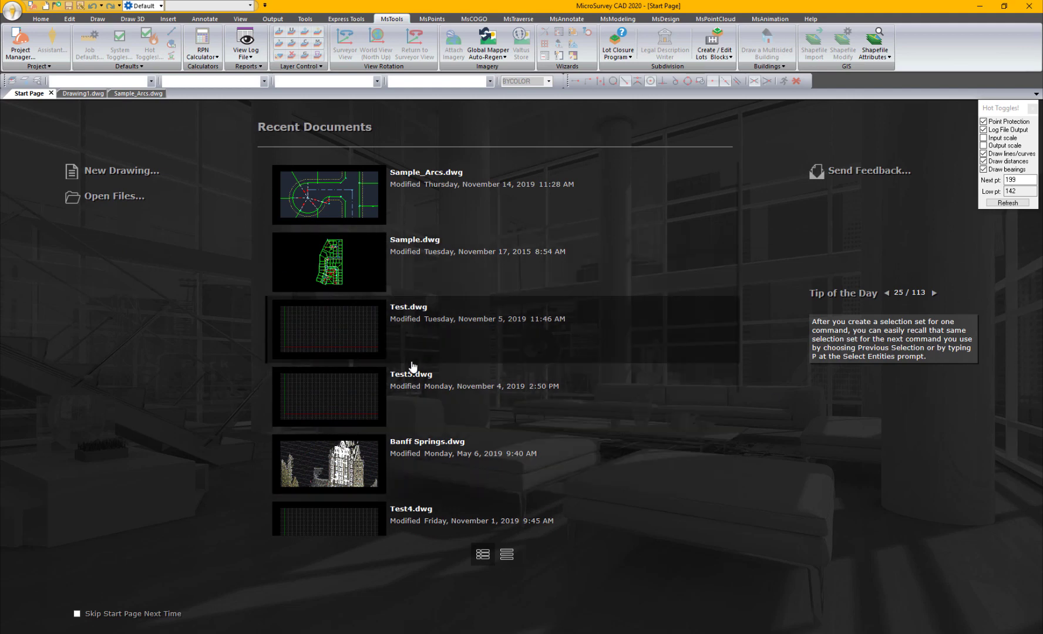
click(149, 94)
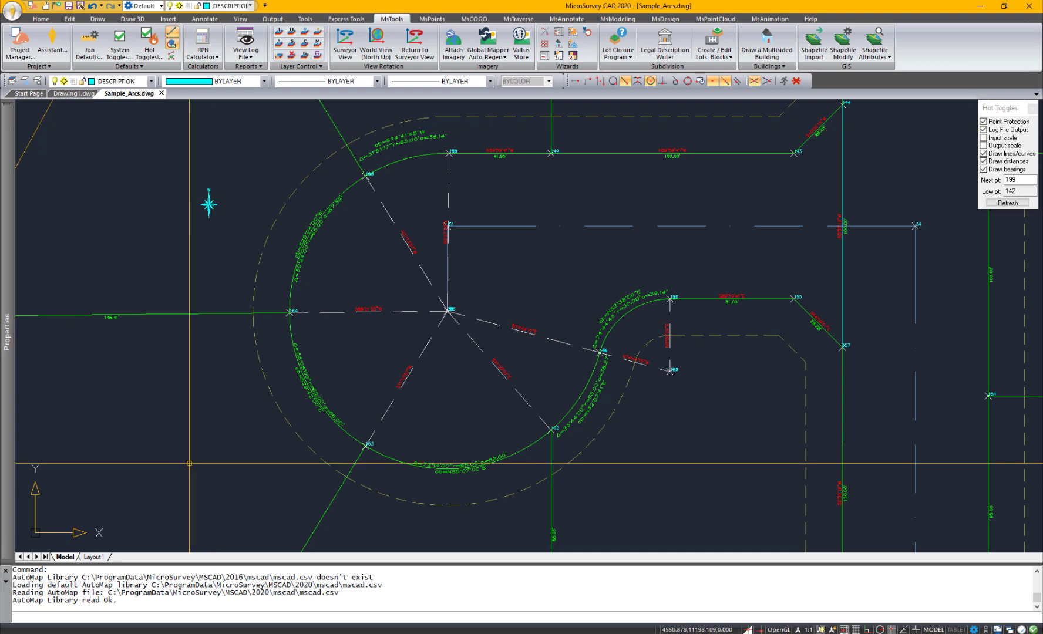
Turn on CLEANSCREEN, show the MS Calcs toolbar, then switch clean screen off.
text(CLEANS)
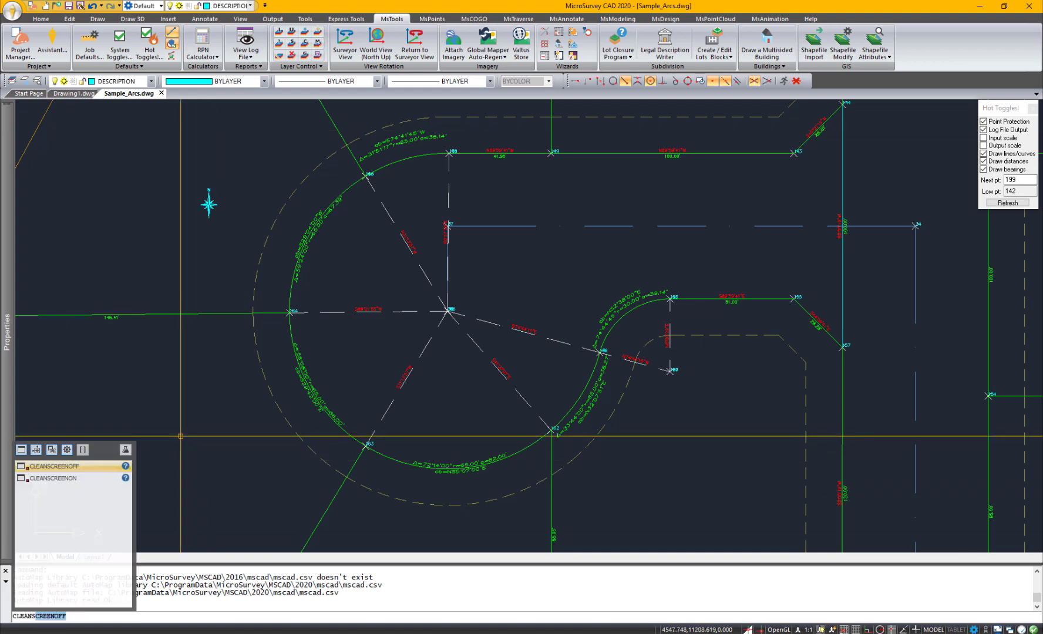
text(CREENON)
key(Return)
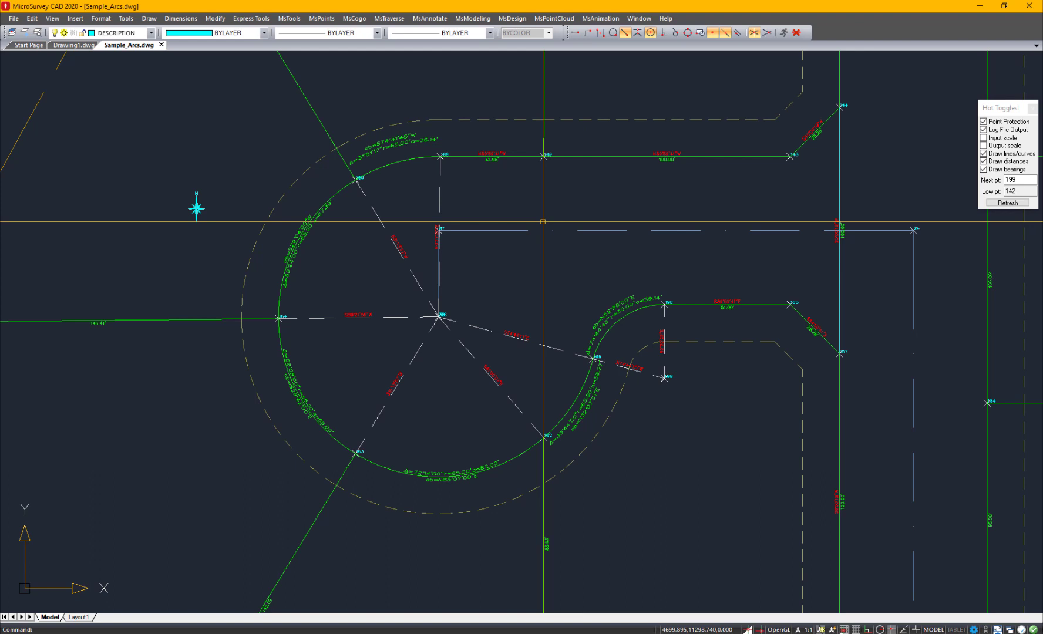
right_click(828, 28)
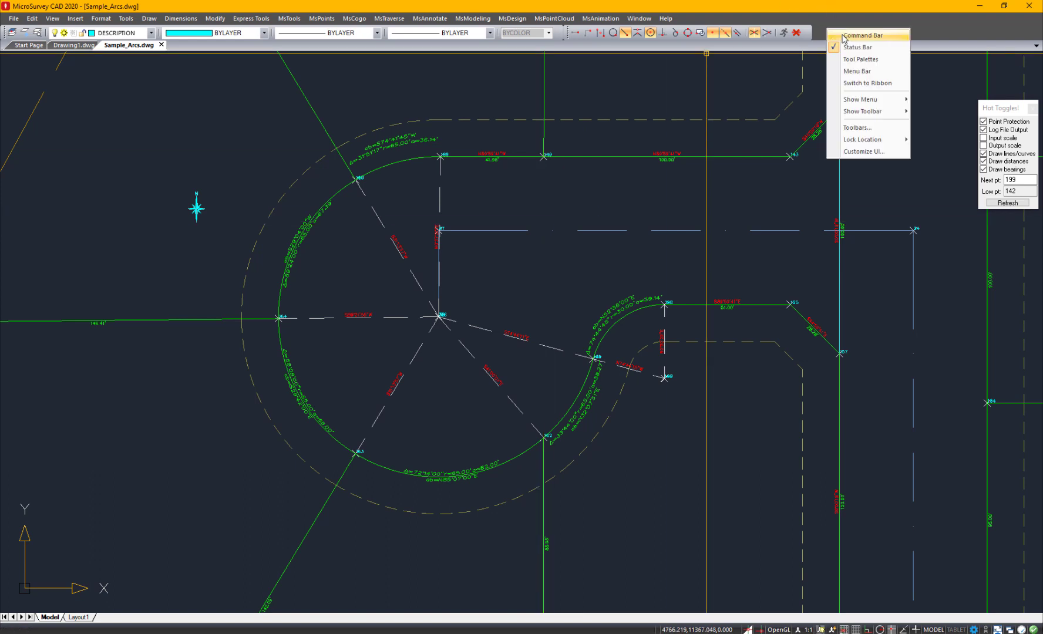
mouse_move(862, 112)
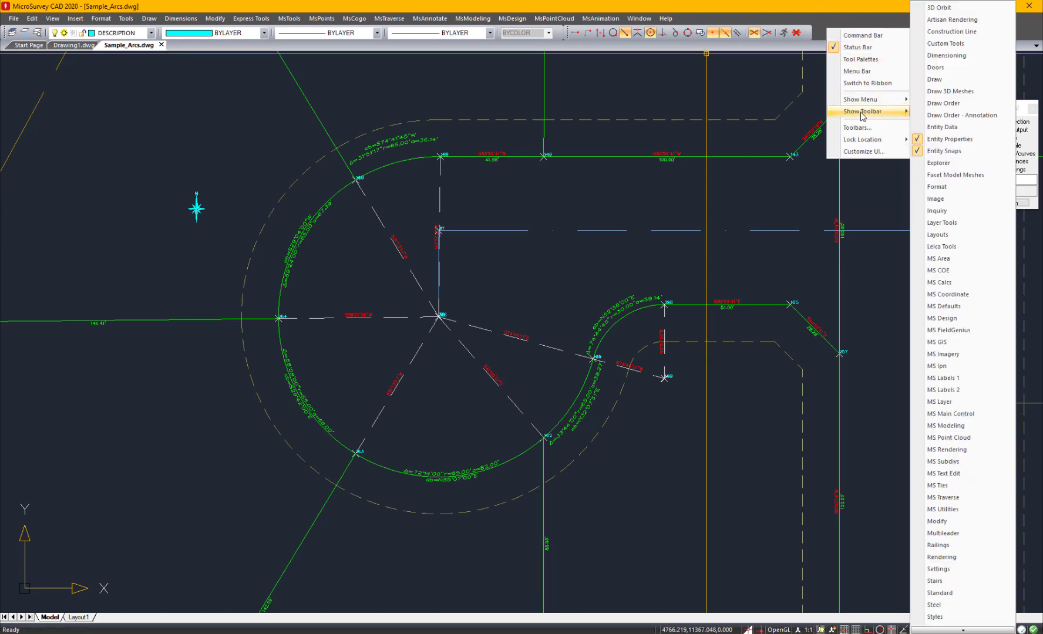
click(945, 284)
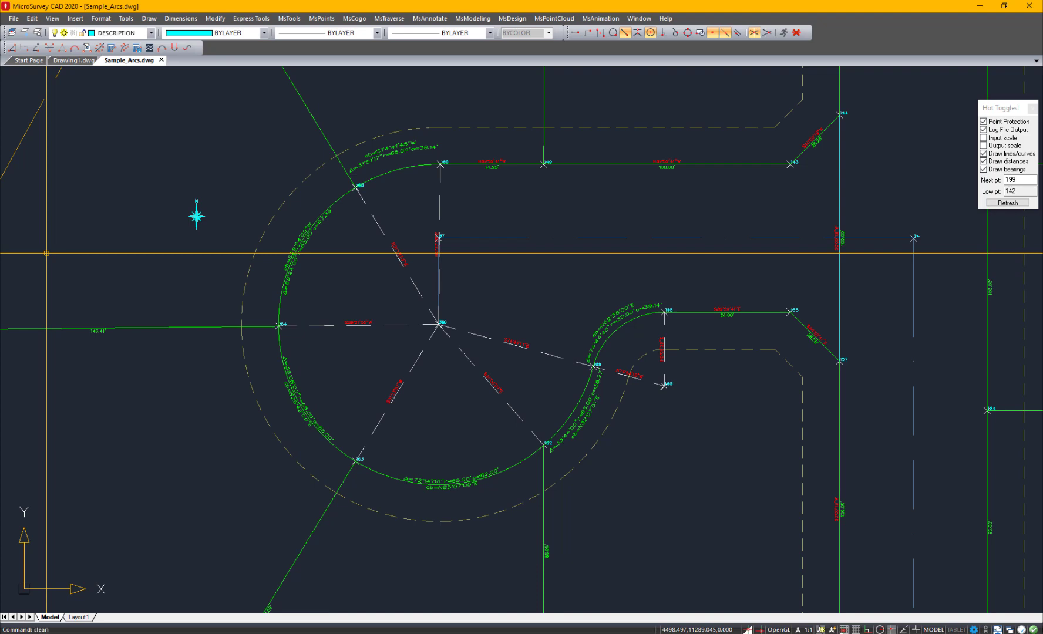
text(f)
key(Return)
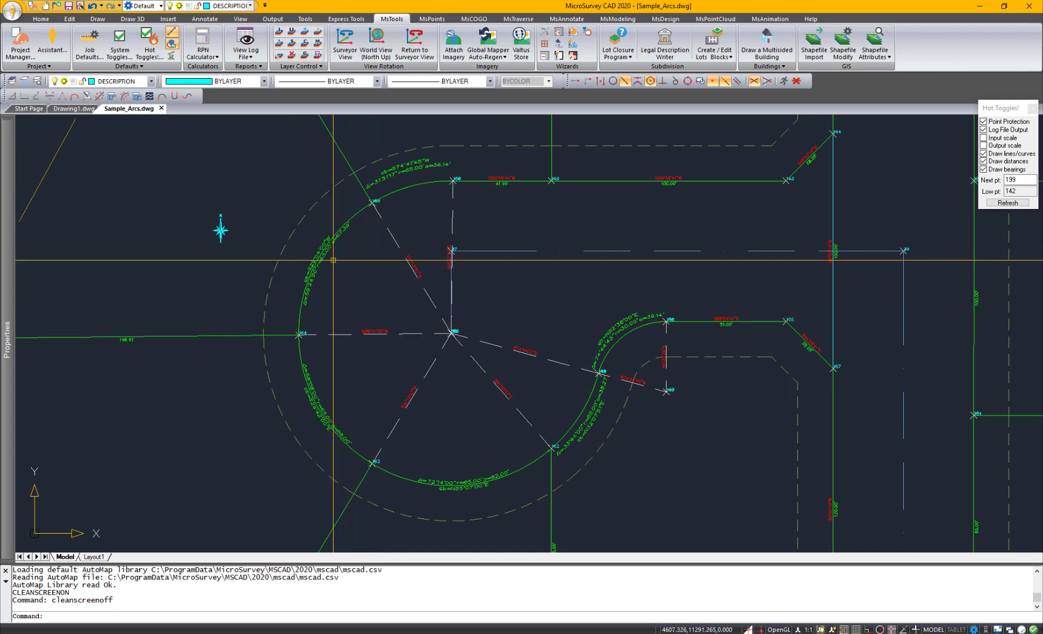
text(OPTIONS)
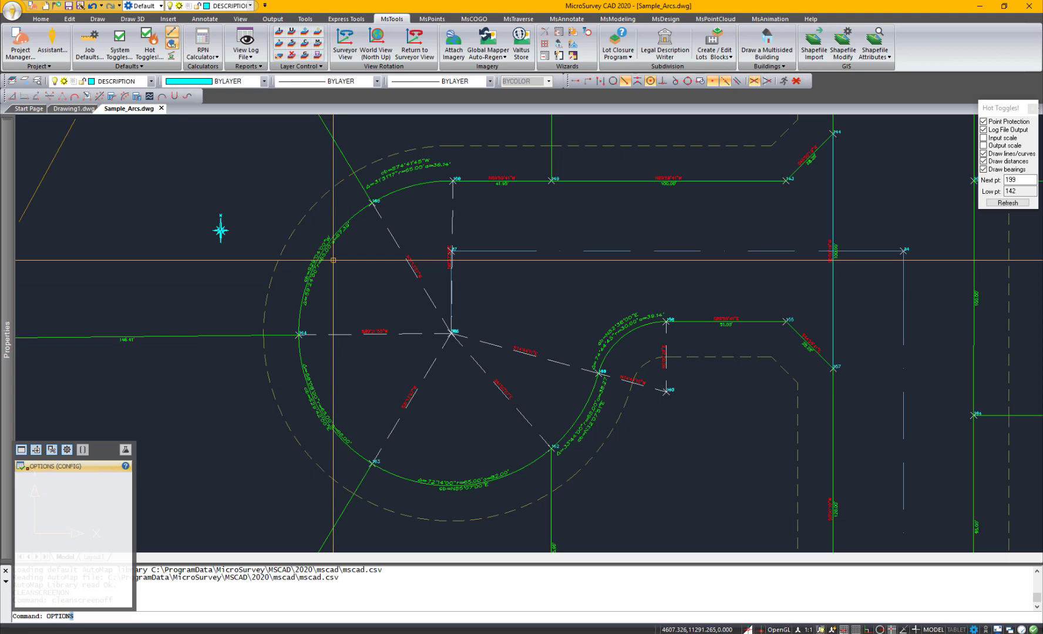
key(Return)
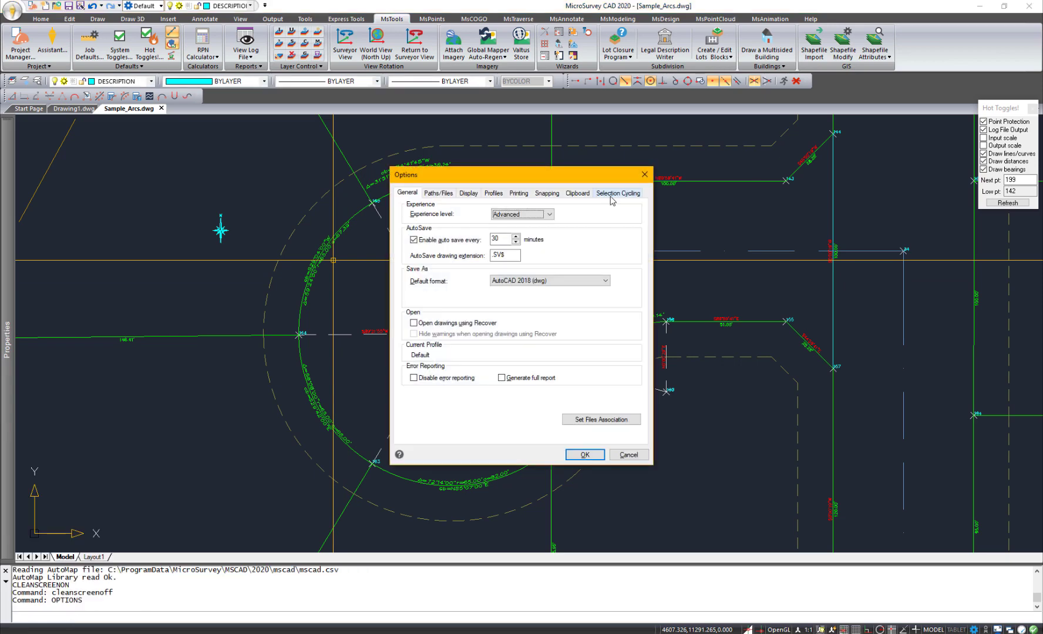
click(611, 201)
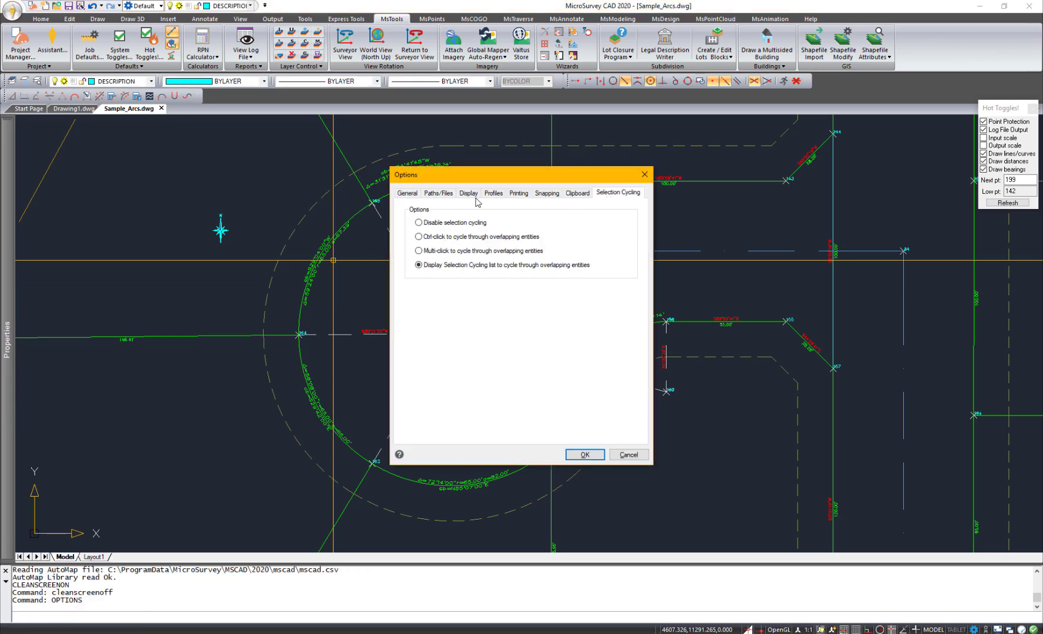
click(420, 238)
click(422, 251)
click(419, 266)
click(585, 455)
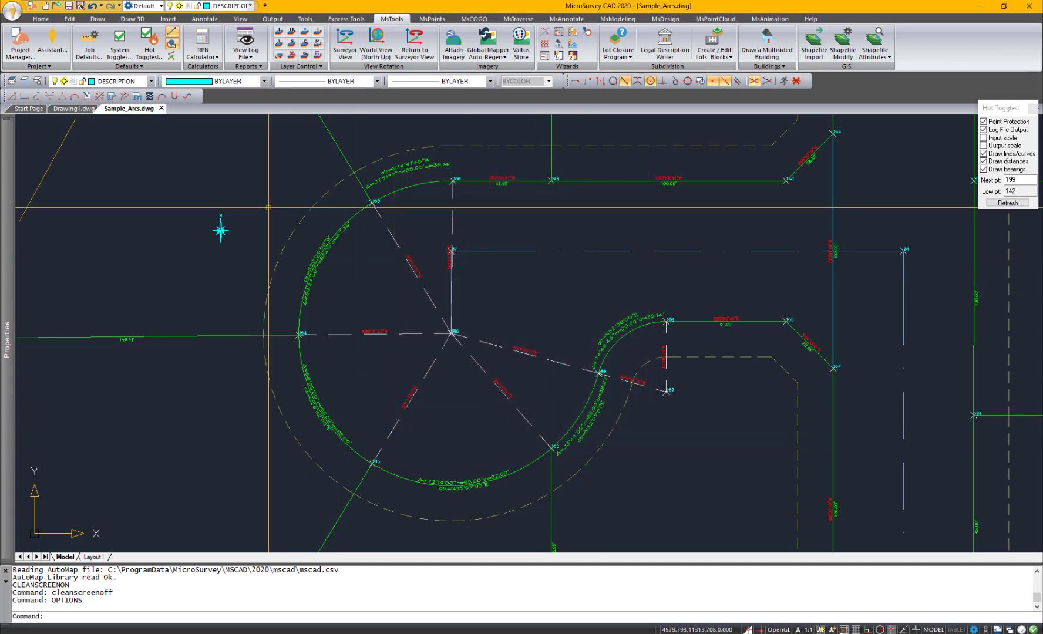
scroll(318, 252, down, 2)
scroll(321, 250, down, 1)
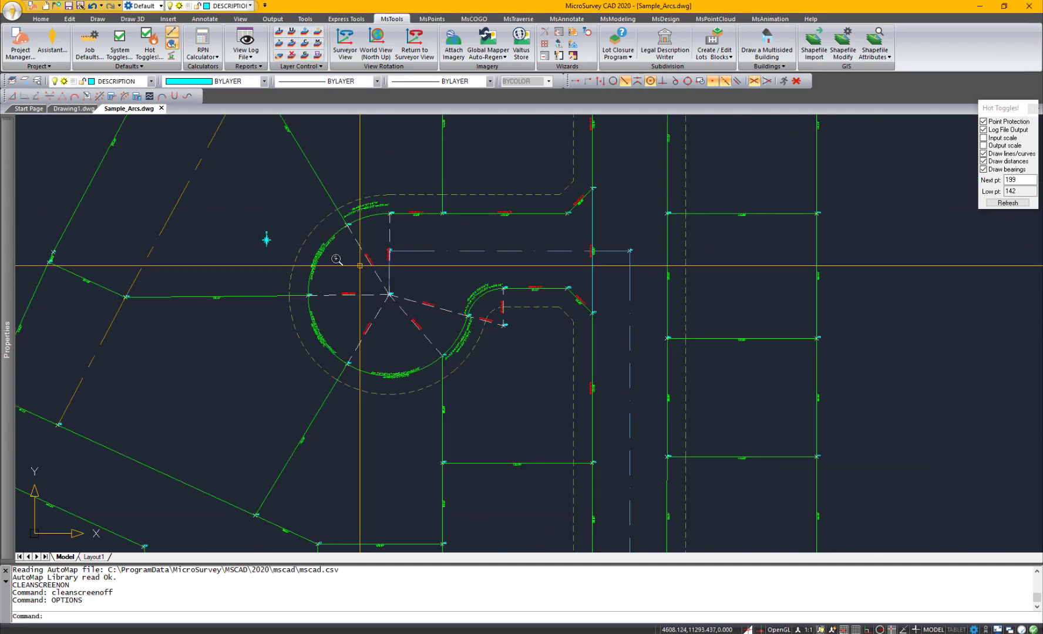
click(321, 250)
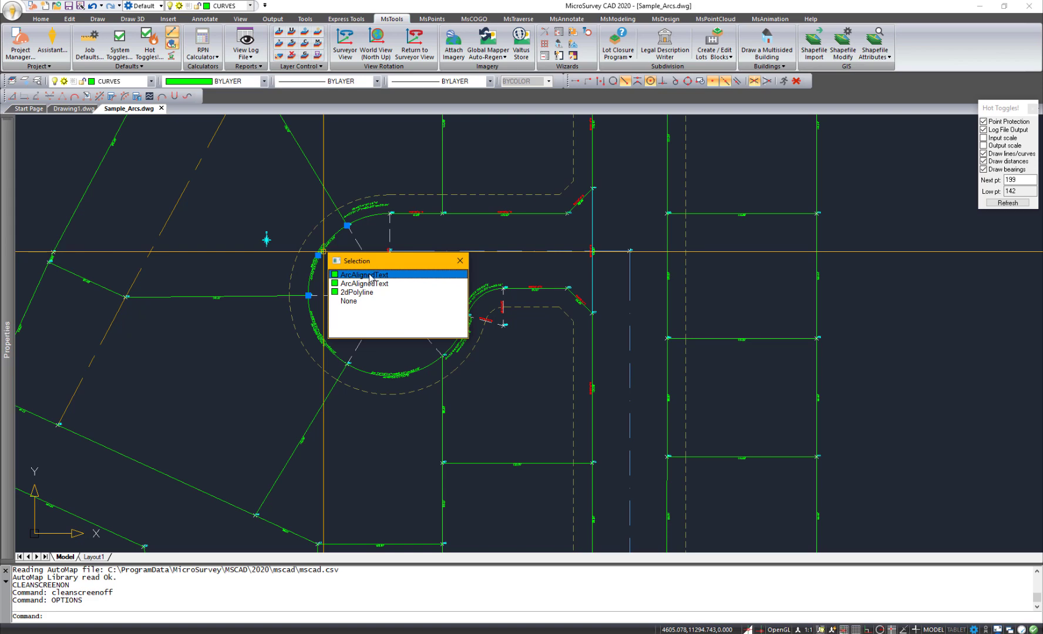
click(370, 277)
scroll(409, 272, up, 6)
scroll(409, 271, up, 3)
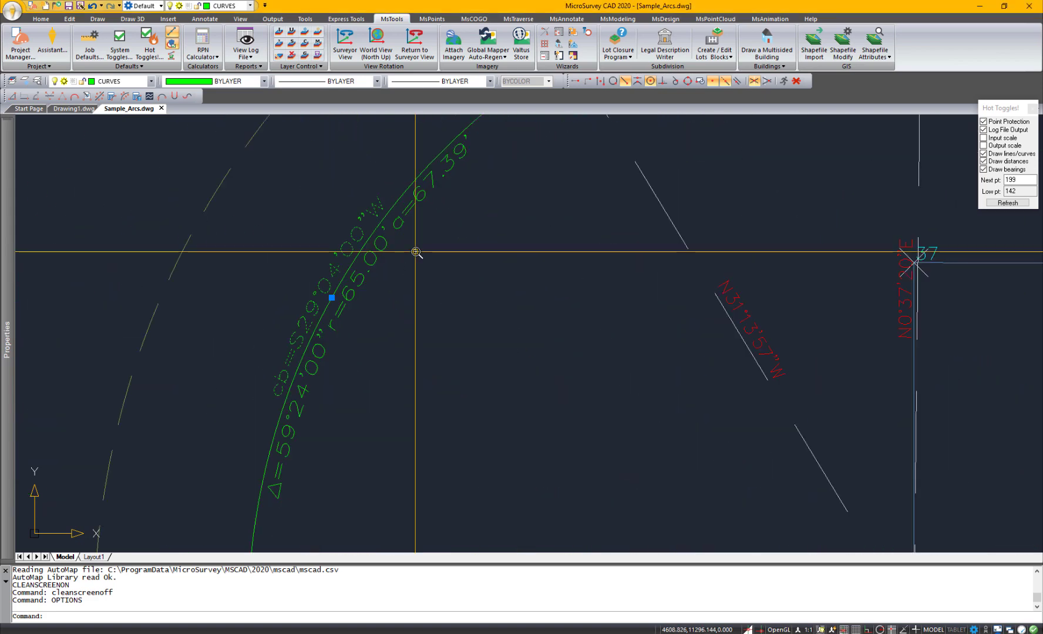
scroll(414, 251, down, 9)
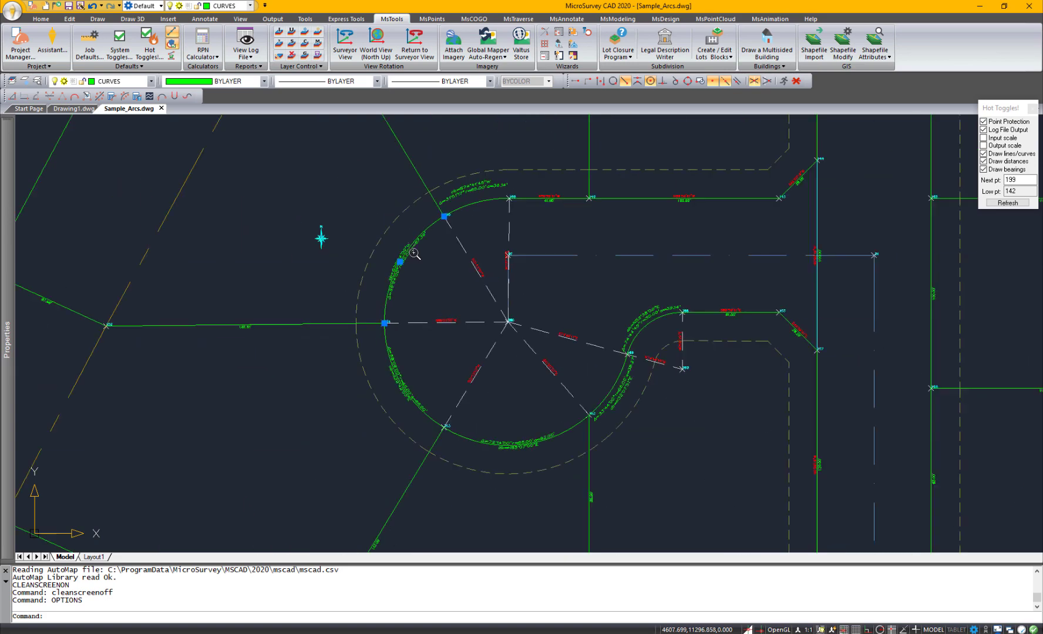
key(Escape)
click(514, 324)
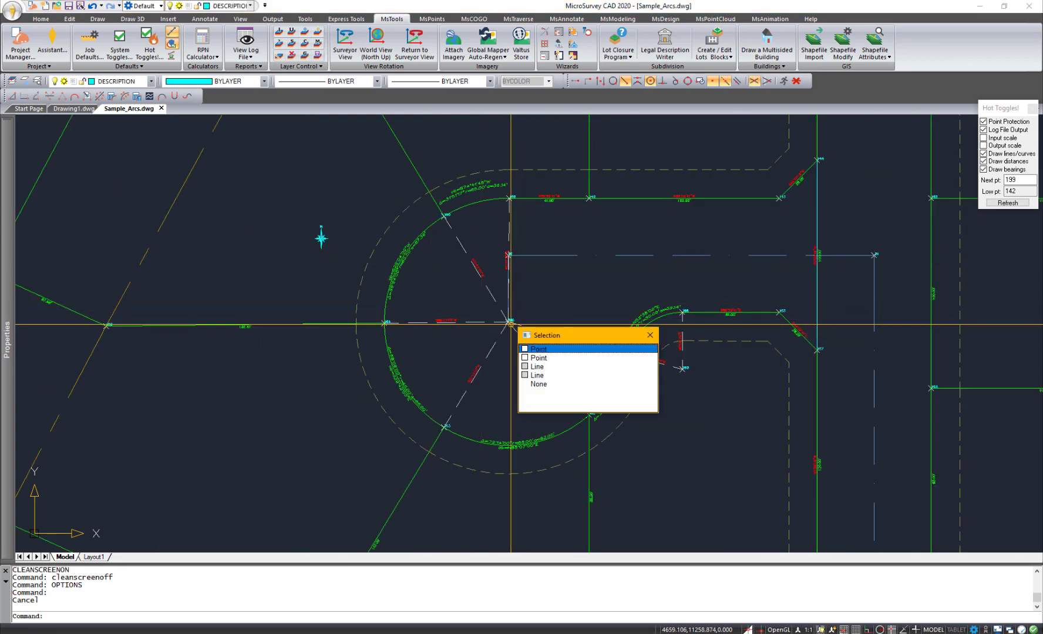
click(548, 375)
middle_drag(586, 307, 557, 272)
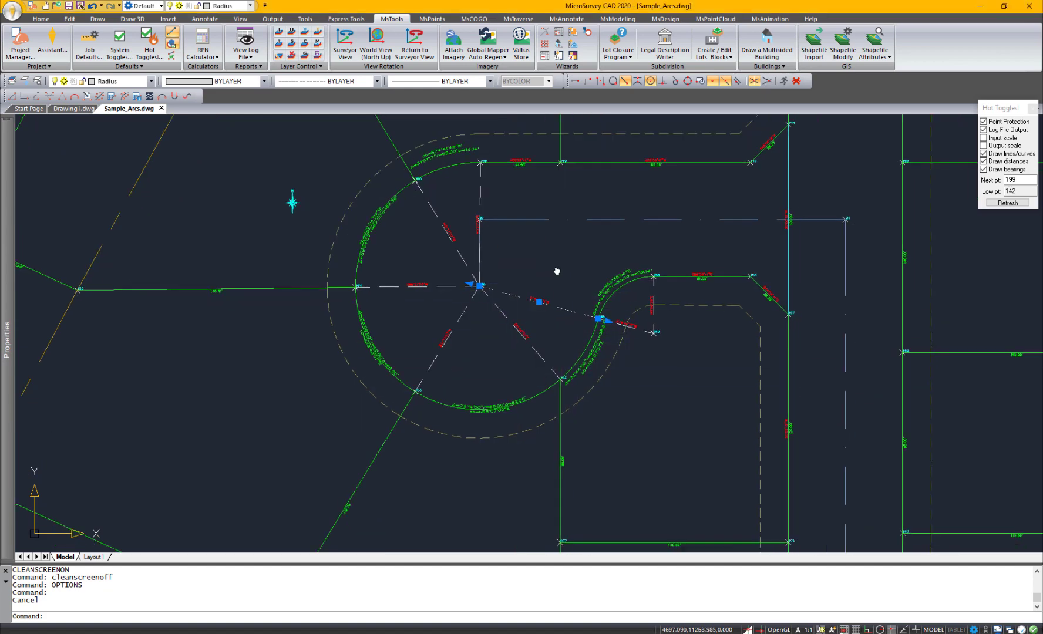
scroll(556, 272, up, 5)
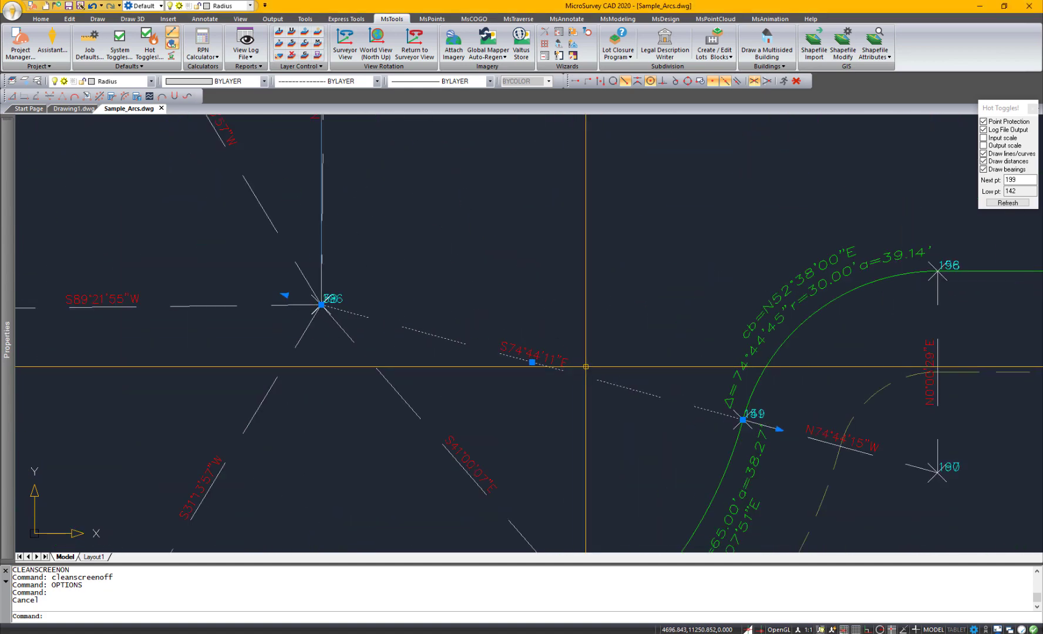
key(Escape)
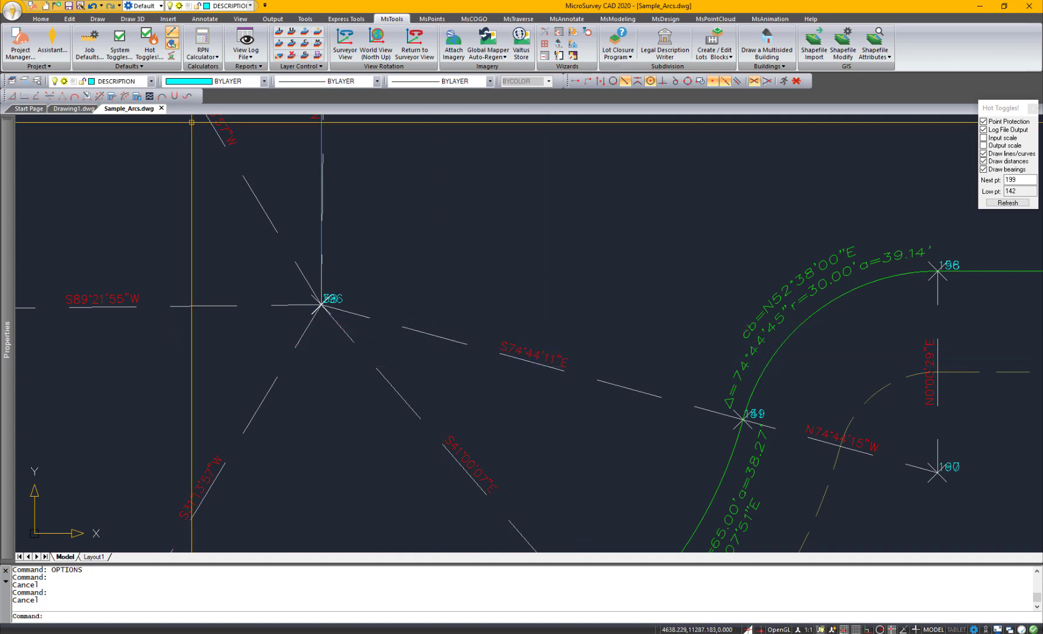
Undo nine commands at once by choosing BEDIT in the Undo list.
click(101, 5)
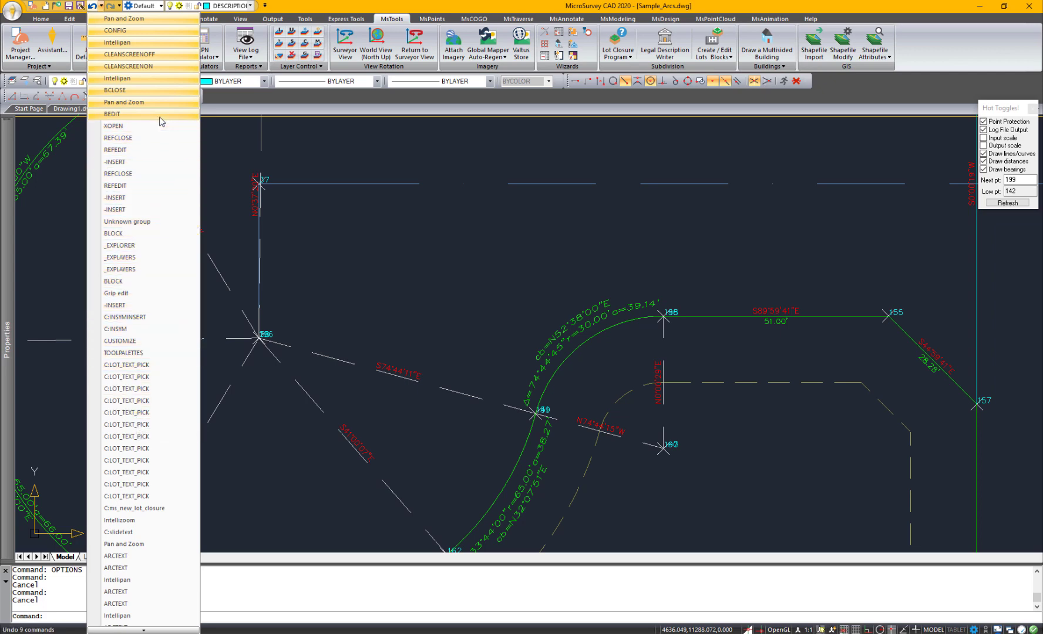
click(135, 114)
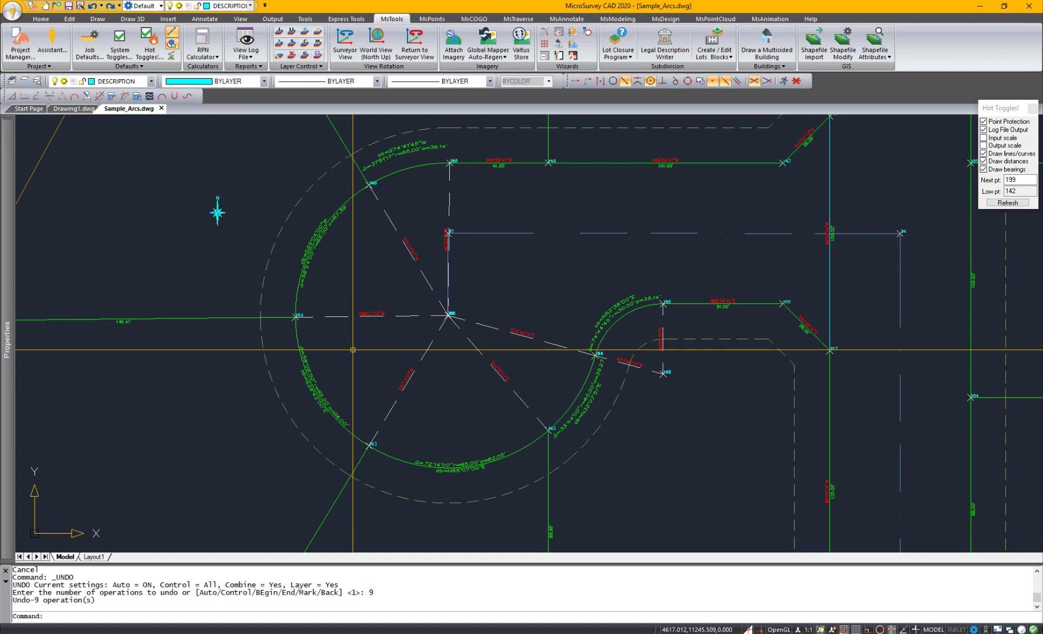
Open Validate Digital Signatures from the status bar and move the dialog aside.
click(987, 630)
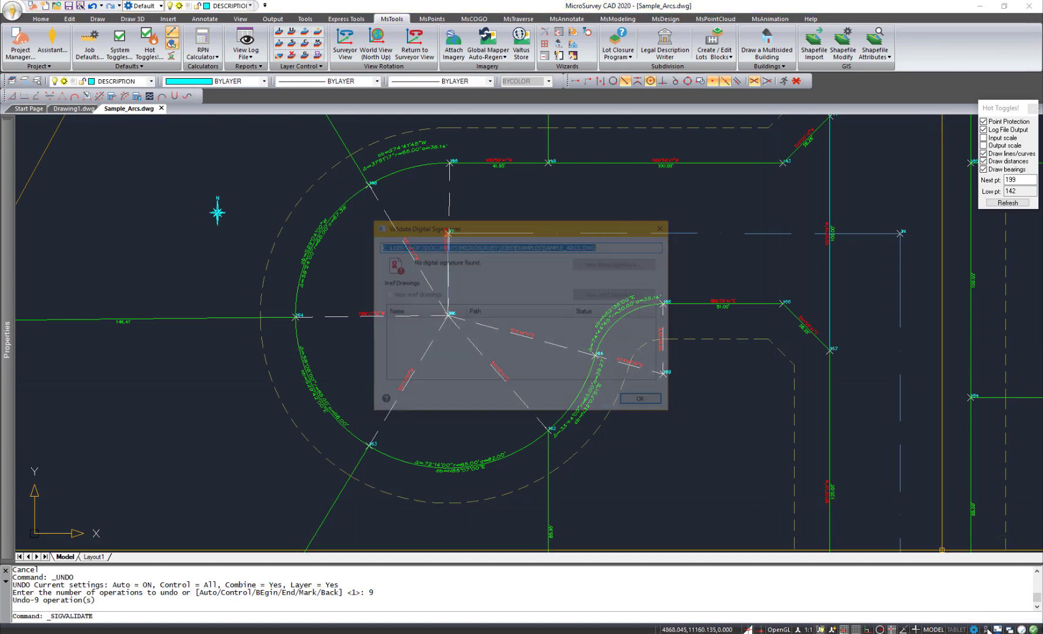
drag(564, 229, 525, 218)
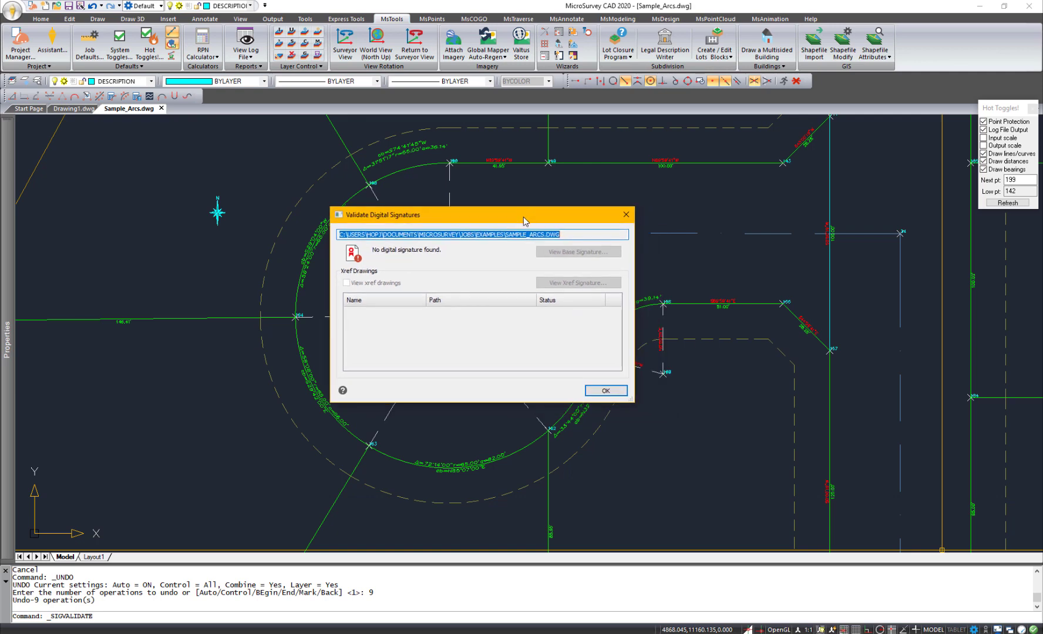
click(478, 301)
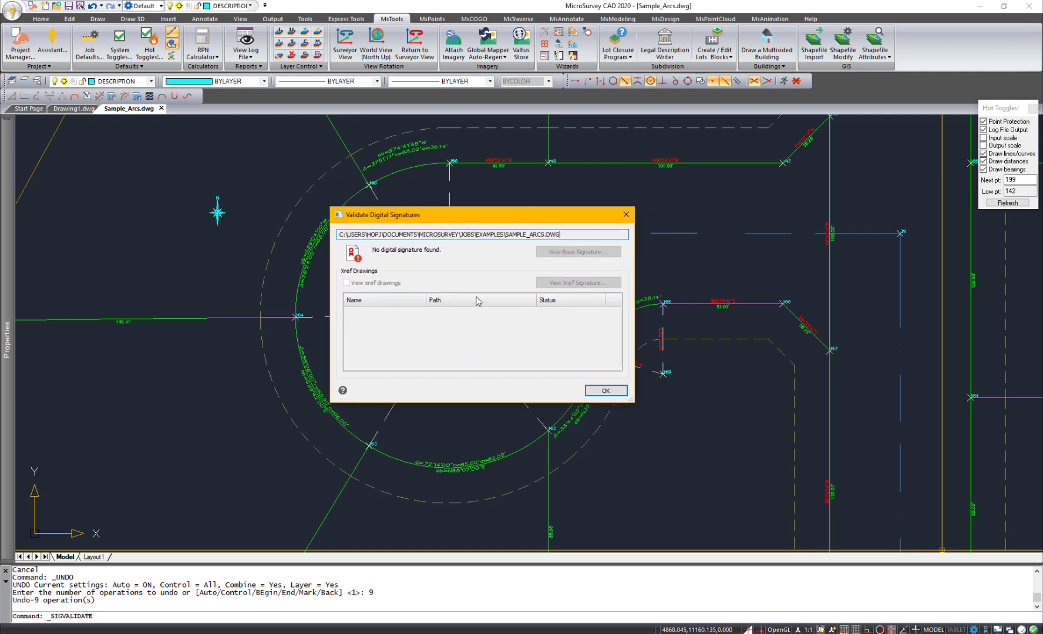